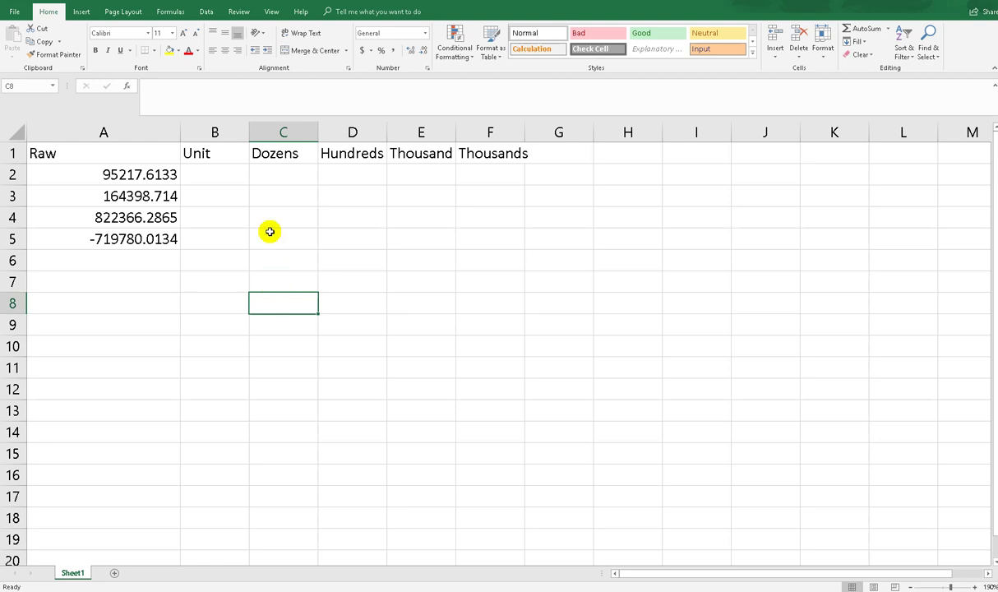
- Enter =ROUND(A2,0) in B2 and fill it down to B5, showing 95218, 164399, 822366, -719780
left_click(222, 171)
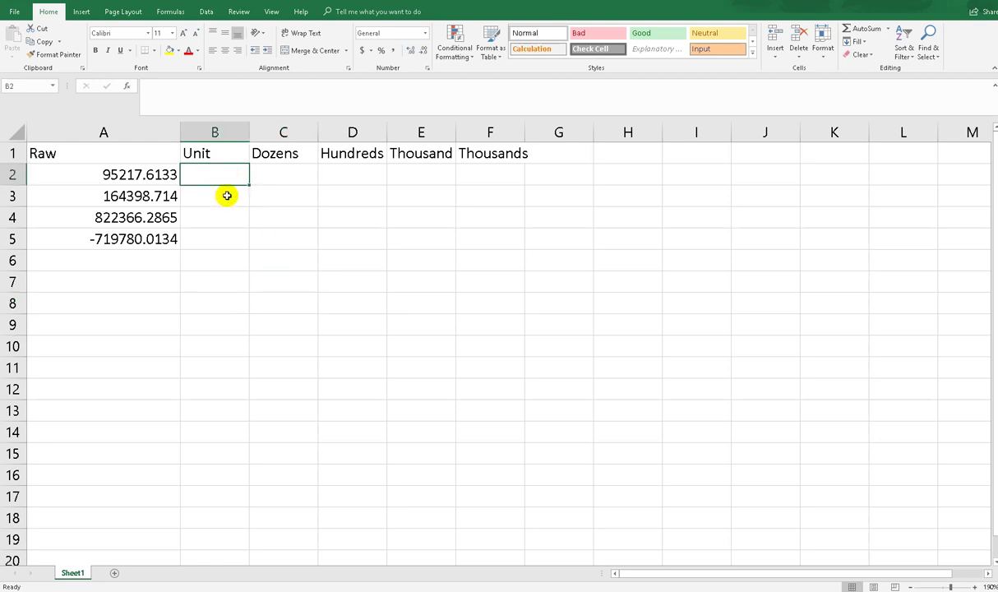
type("=round")
double_click(225, 193)
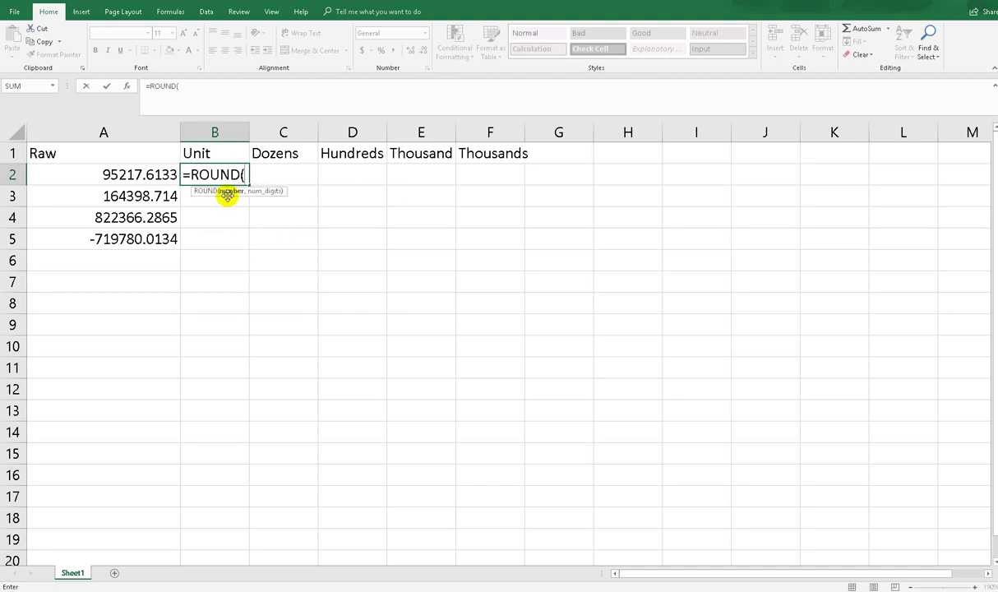
left_click(162, 174)
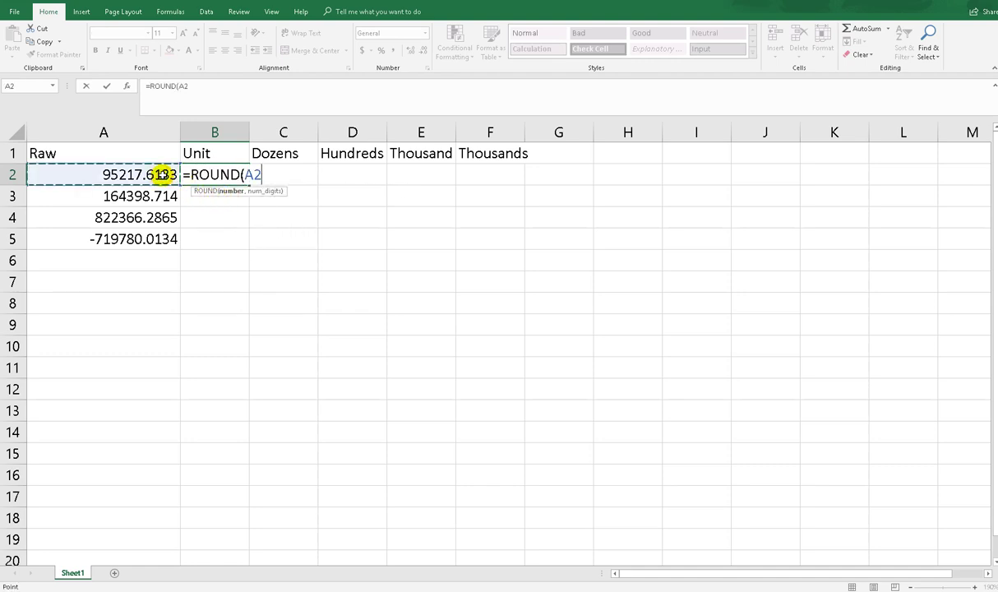
type(",0)")
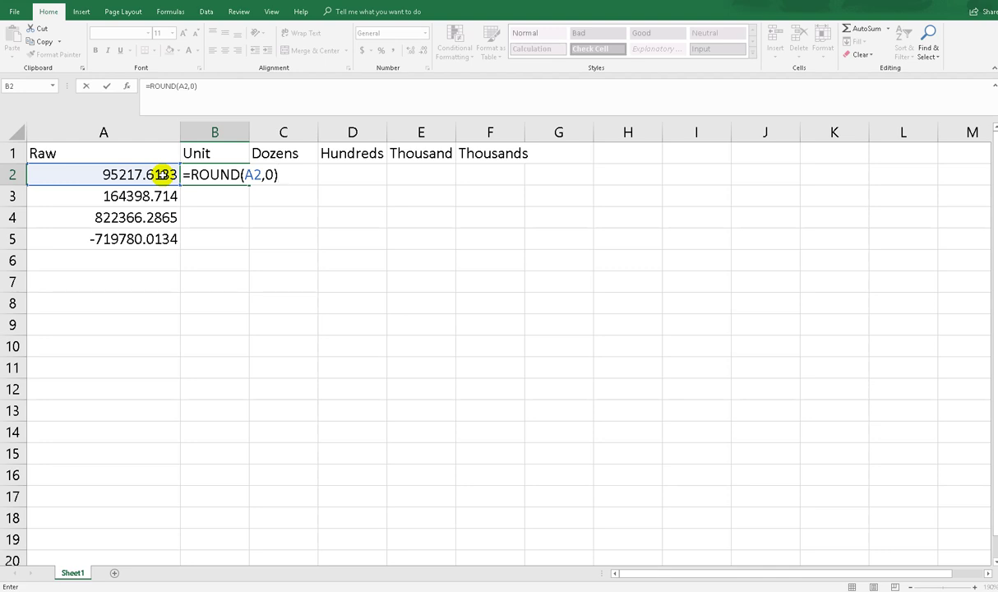
key("Return")
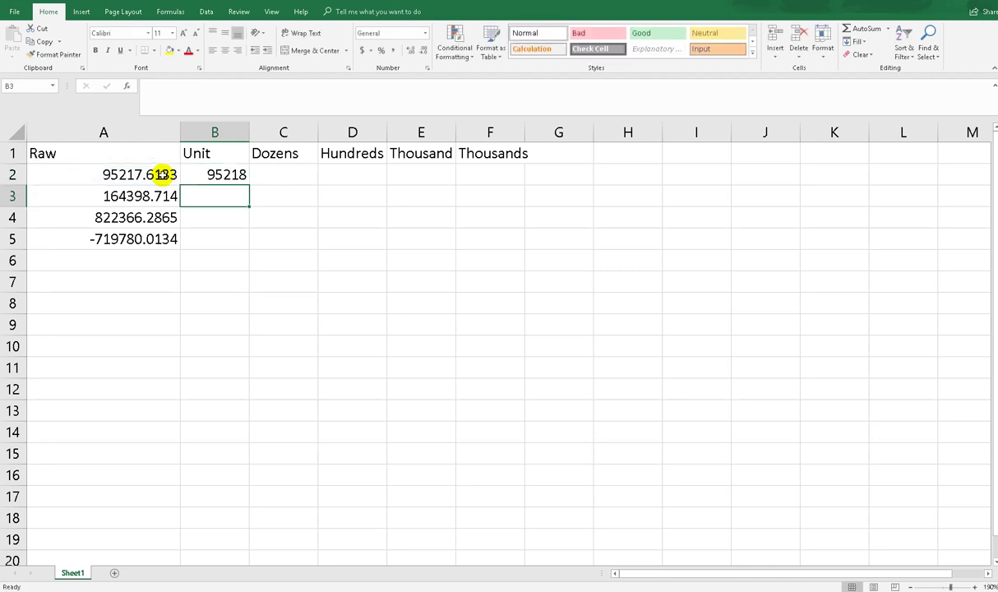
left_click(216, 174)
left_click_drag(248, 184, 234, 251)
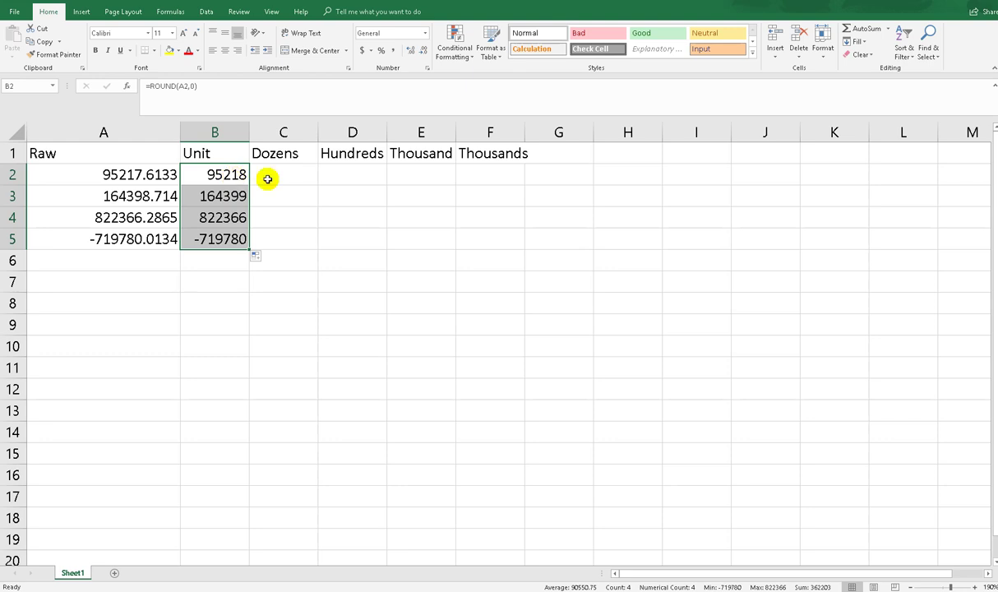
- Enter =ROUND(A2,-1) in C2 so it shows 95220
left_click(141, 175)
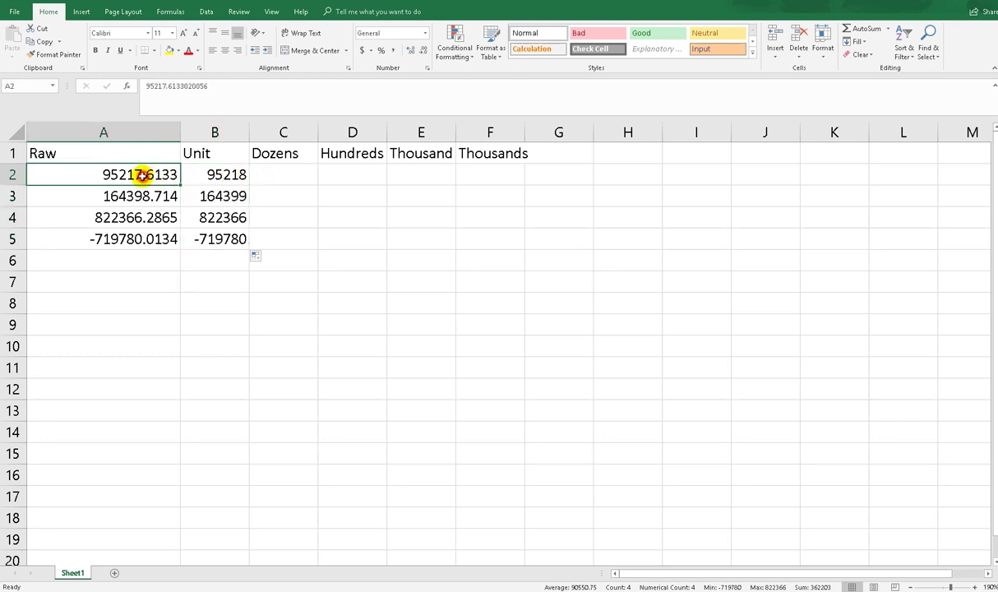
left_click(290, 169)
type("=")
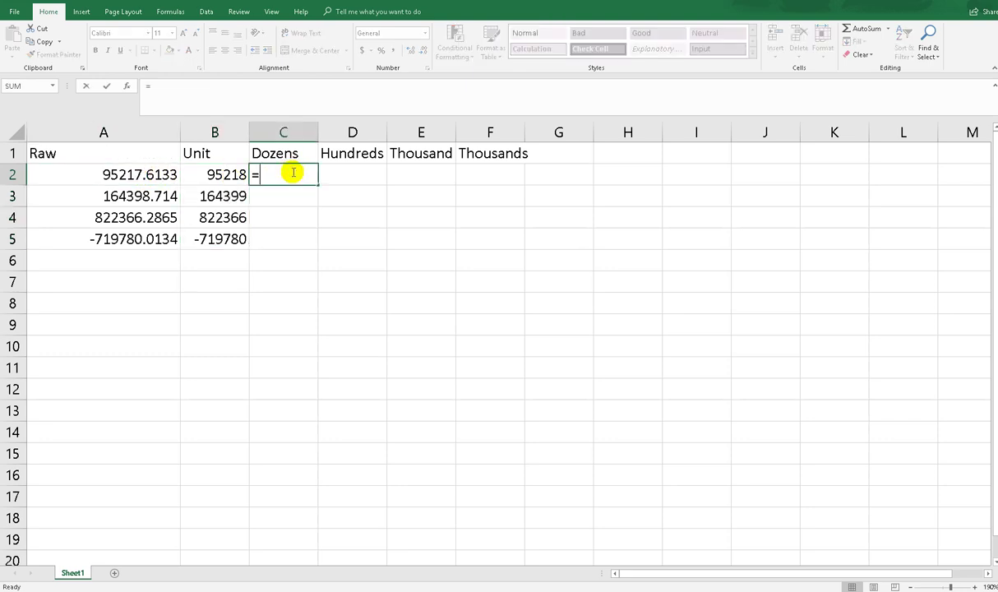
type("round")
key("Tab")
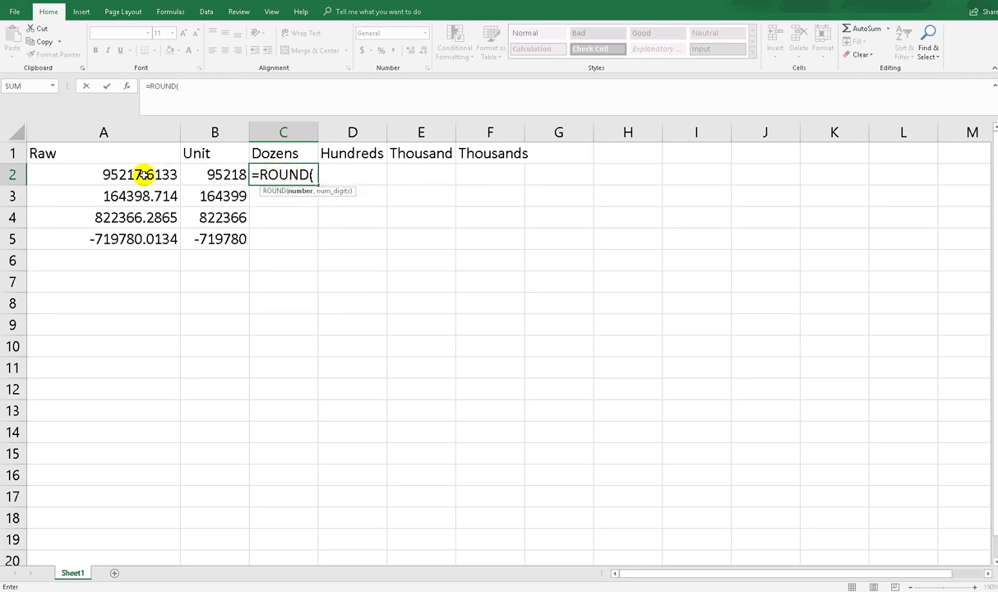
left_click(141, 174)
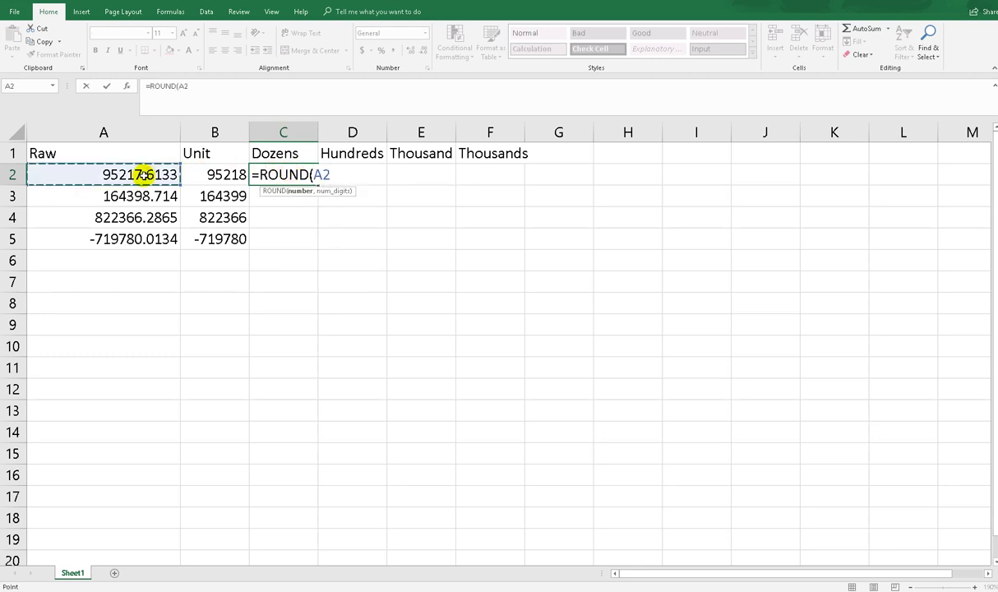
type(",")
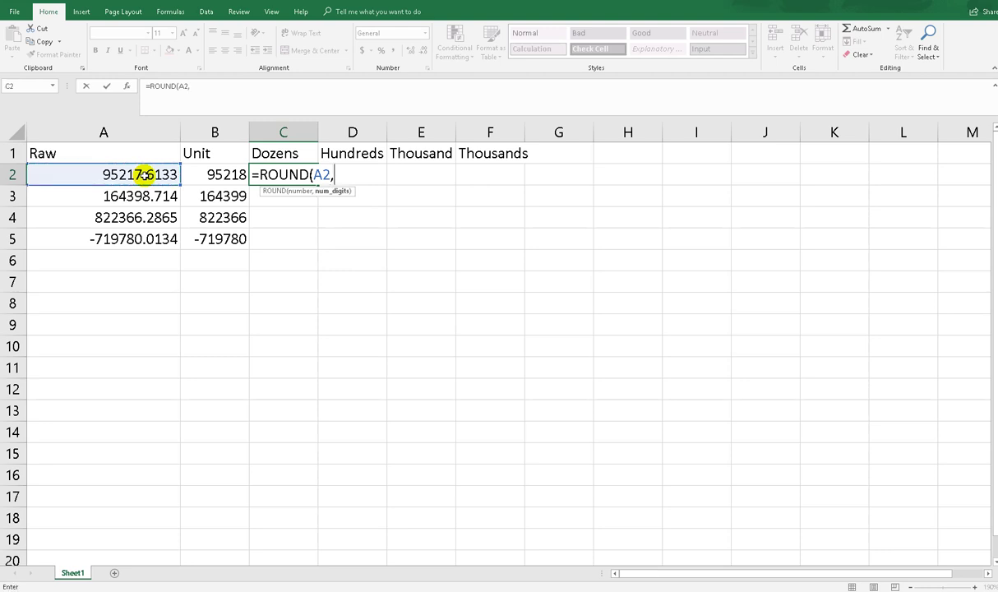
type("-1)")
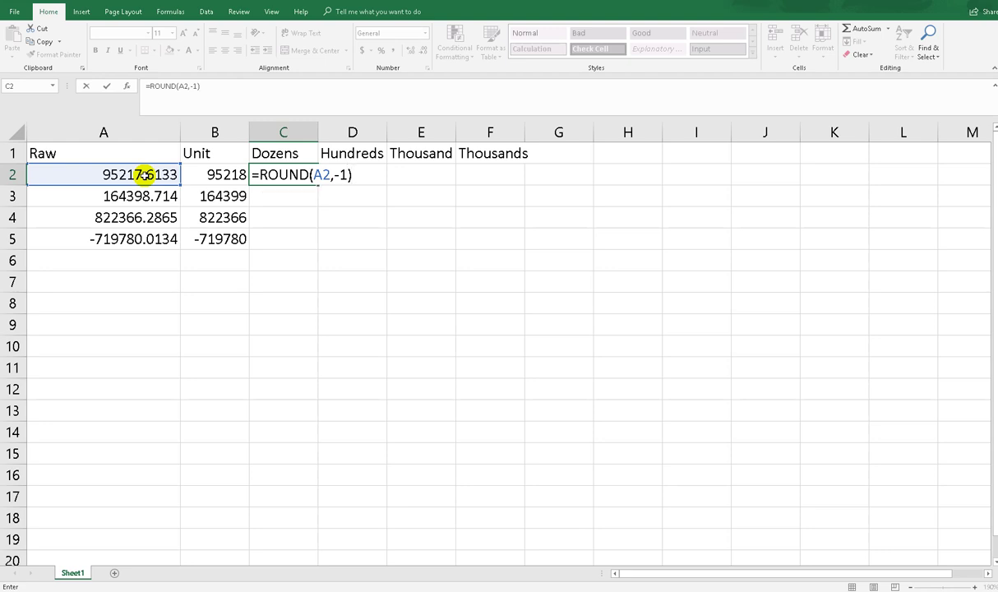
key("Return")
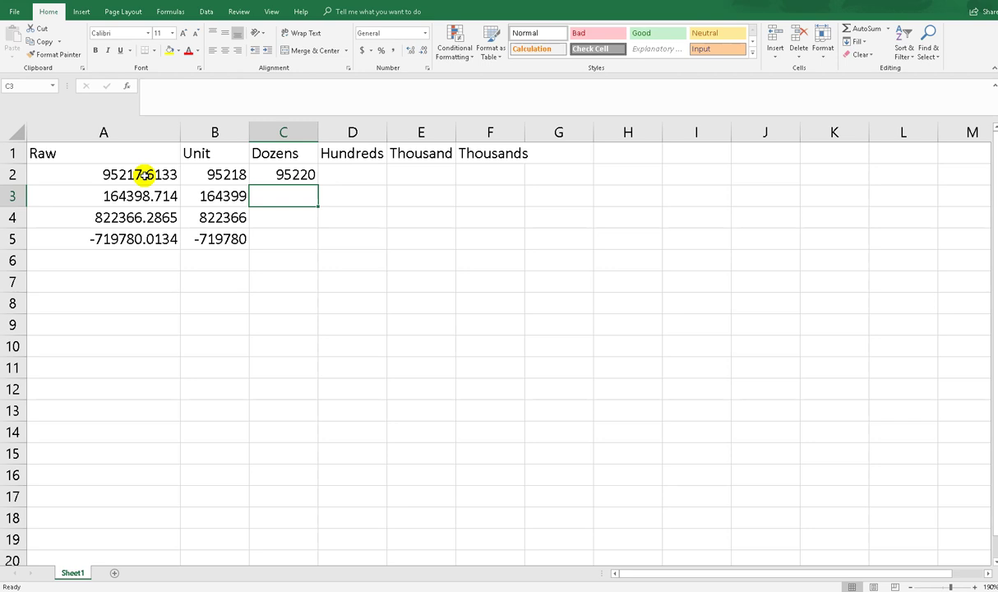
- Review the Dozens formula in C2 by selecting its text in the formula bar
left_click(296, 176)
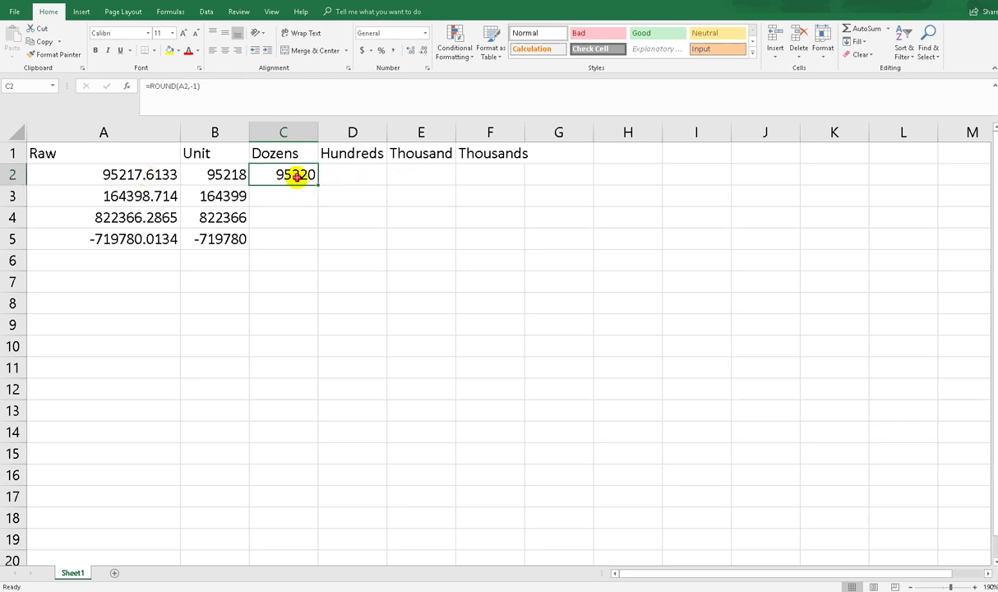
left_click(341, 175)
left_click(274, 166)
left_click(202, 84)
left_click_drag(125, 86, 145, 84)
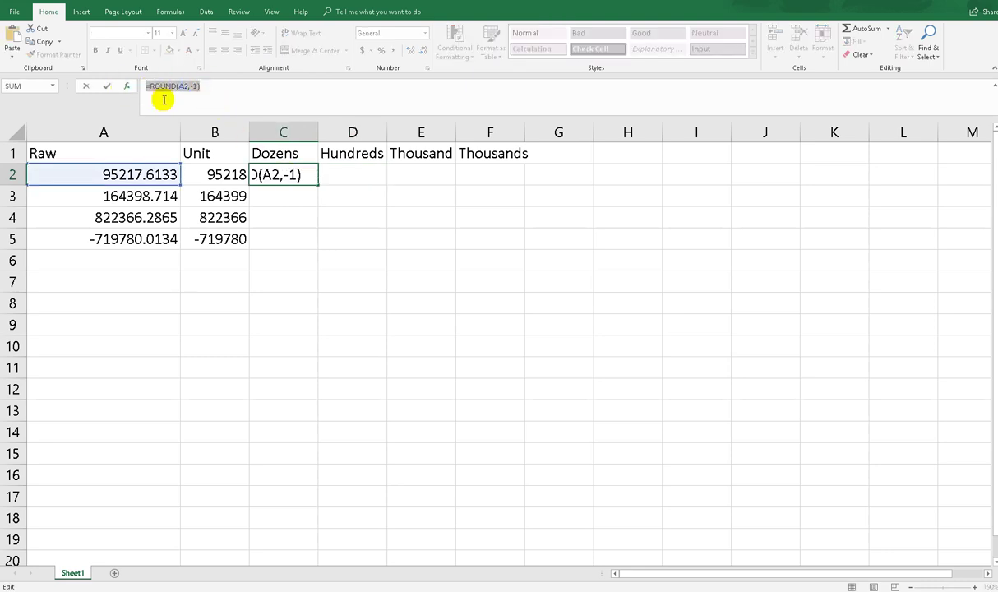
- Enter =ROUND(A2,-2) in D2 to show 95200, and autofit column D's width
left_click(351, 175)
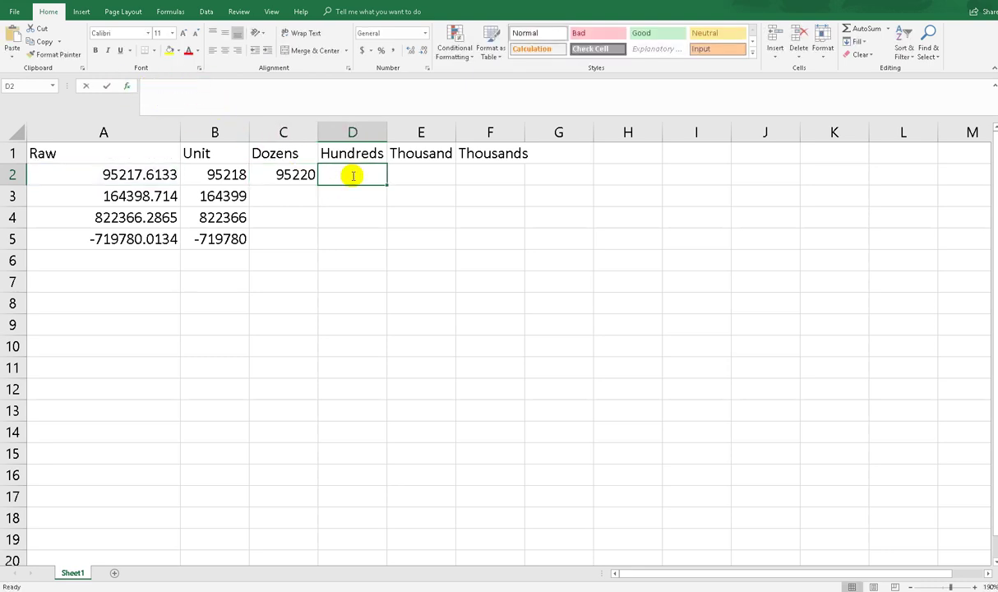
type("=roun")
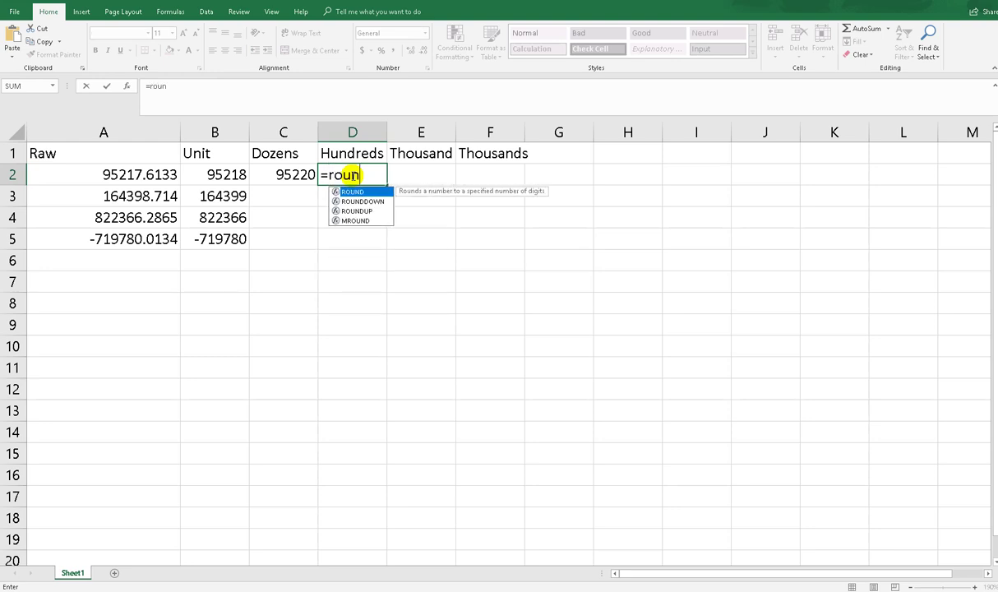
key("Tab")
left_click(150, 173)
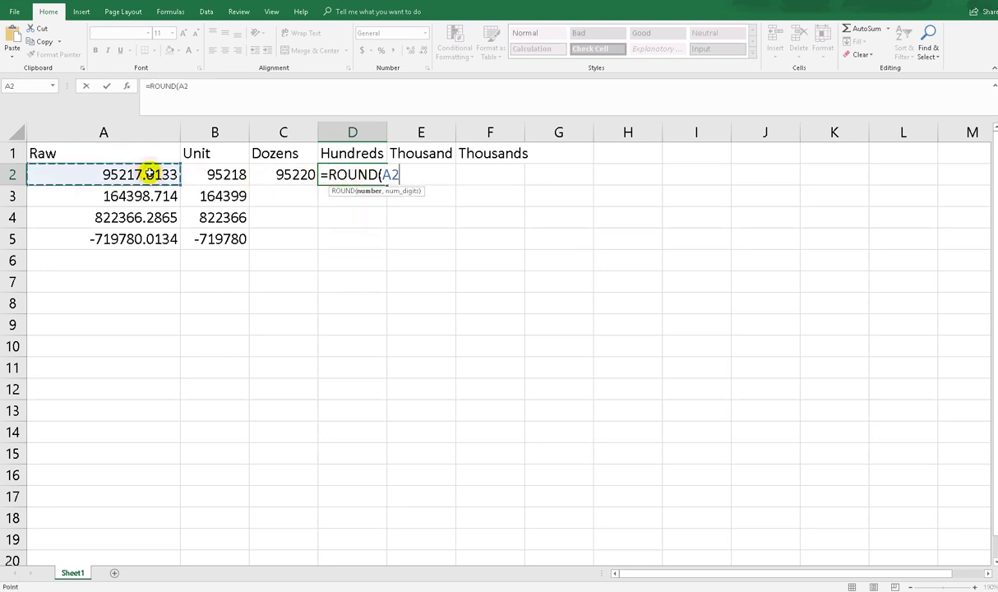
type(",-")
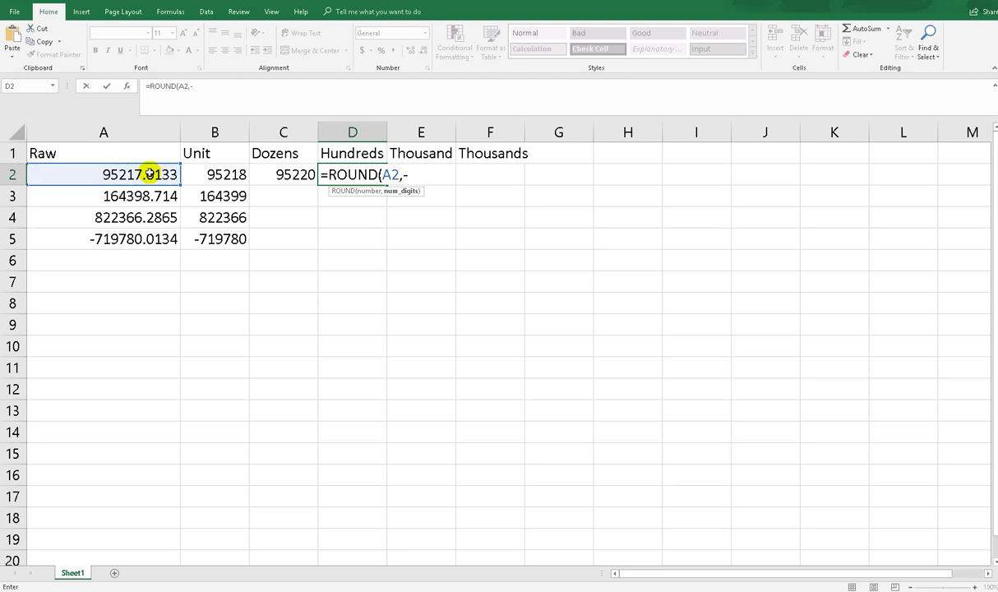
type("2")
type(")")
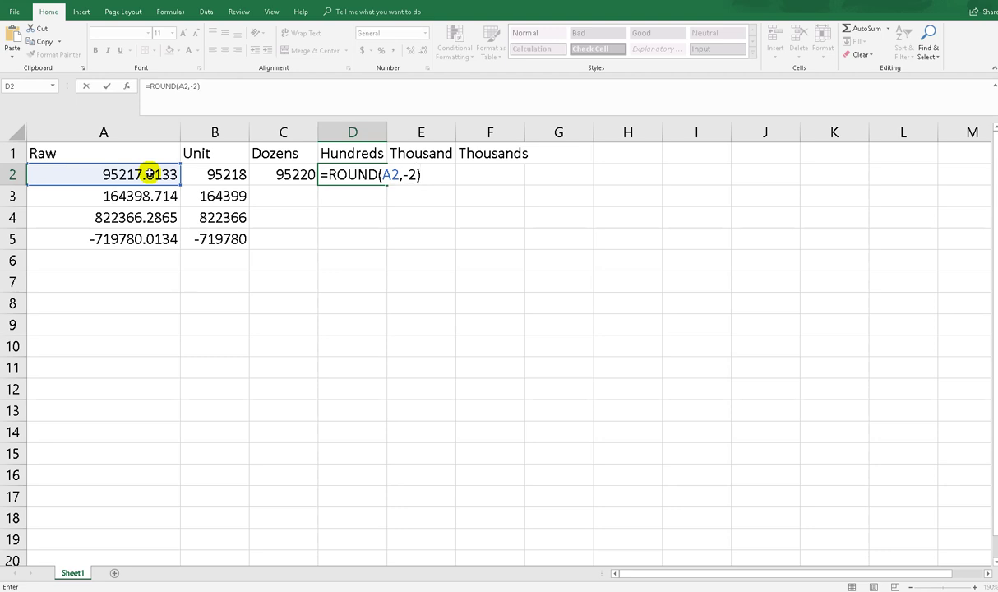
key("Return")
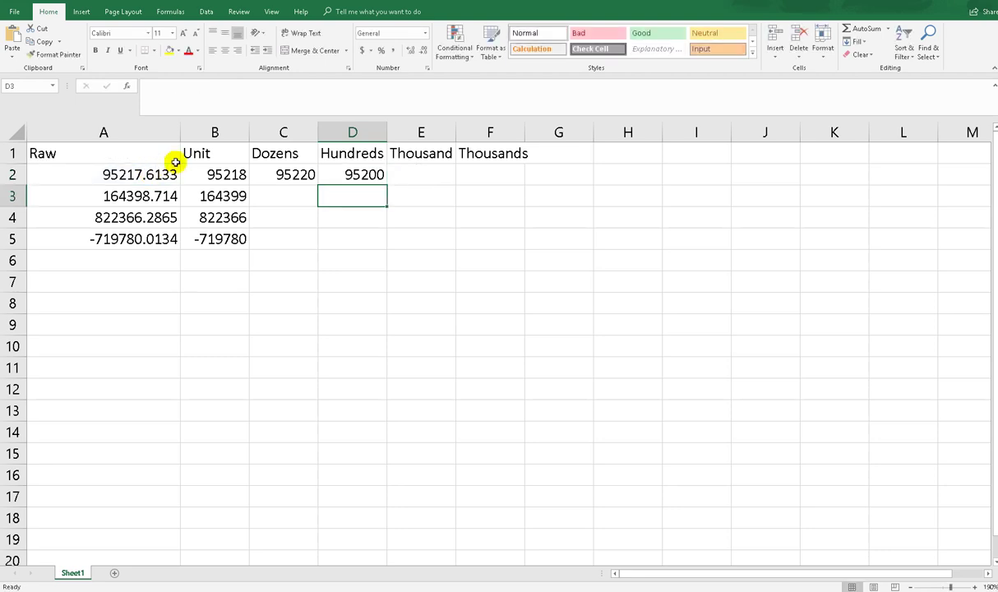
double_click(387, 133)
left_click(426, 176)
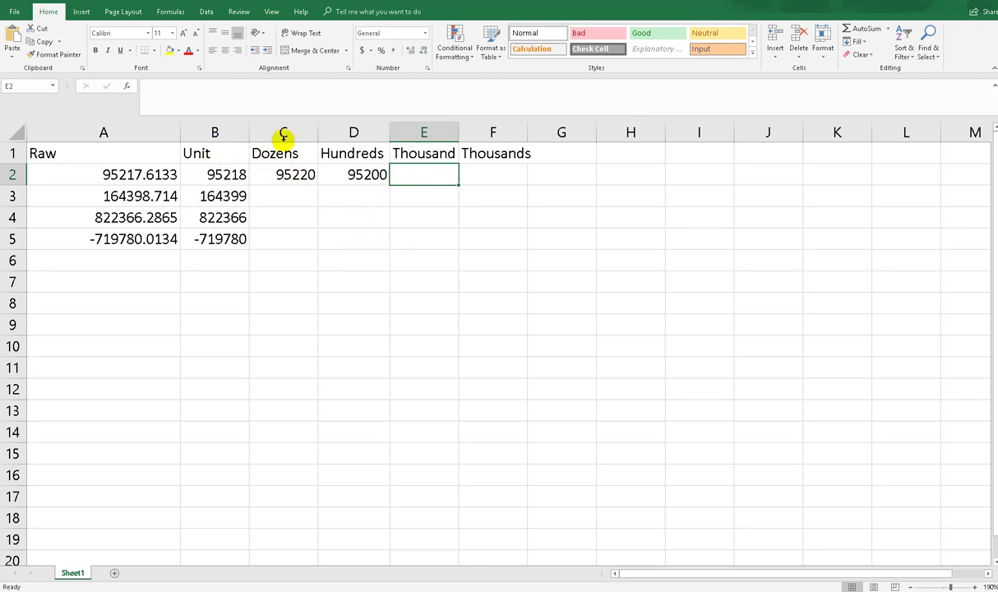
- After checking C2 and D2, enter =ROUND(A2,-3) in E2 so it shows 95000
left_click(282, 175)
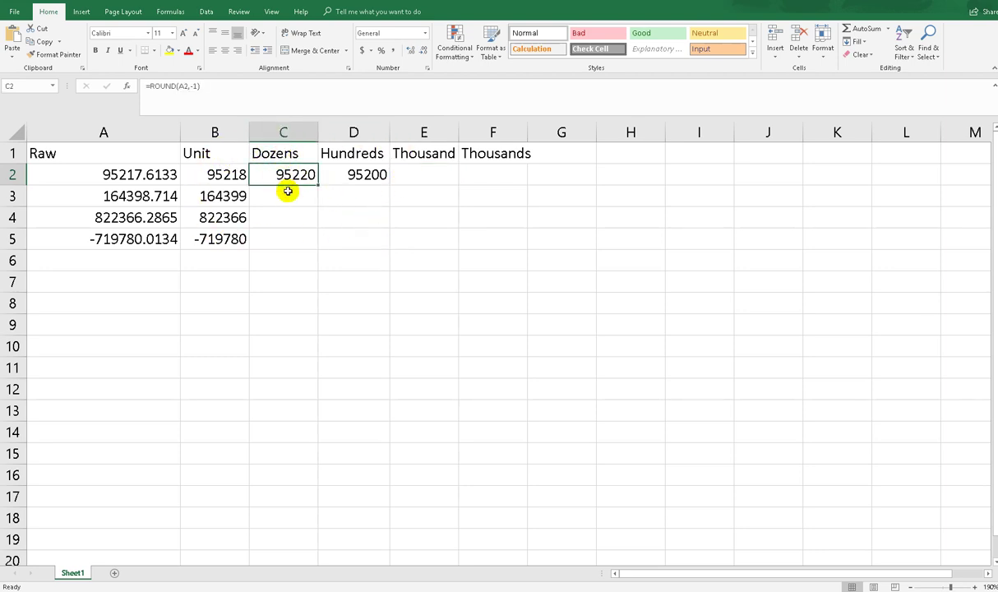
left_click(355, 175)
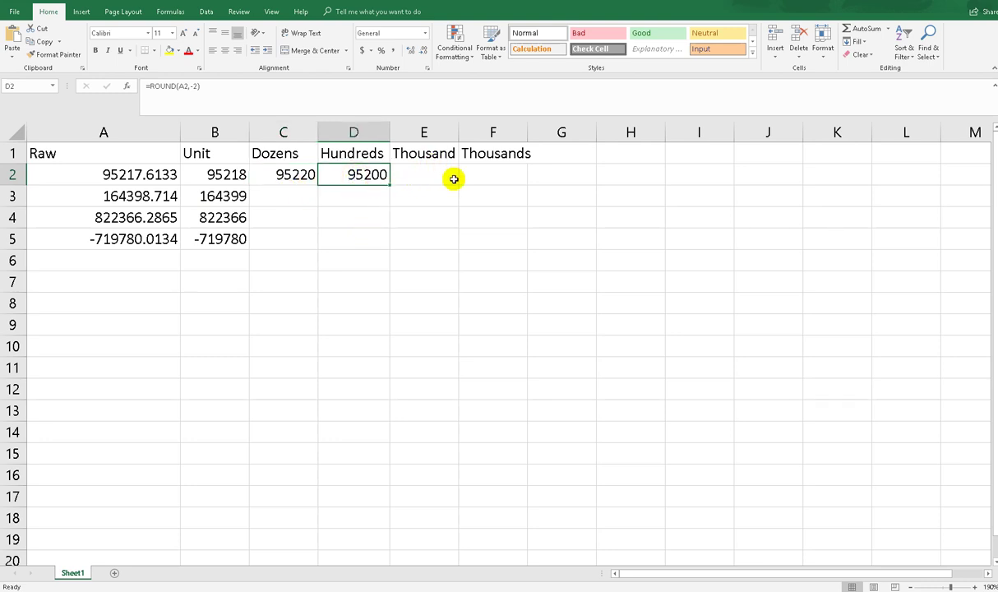
left_click(415, 176)
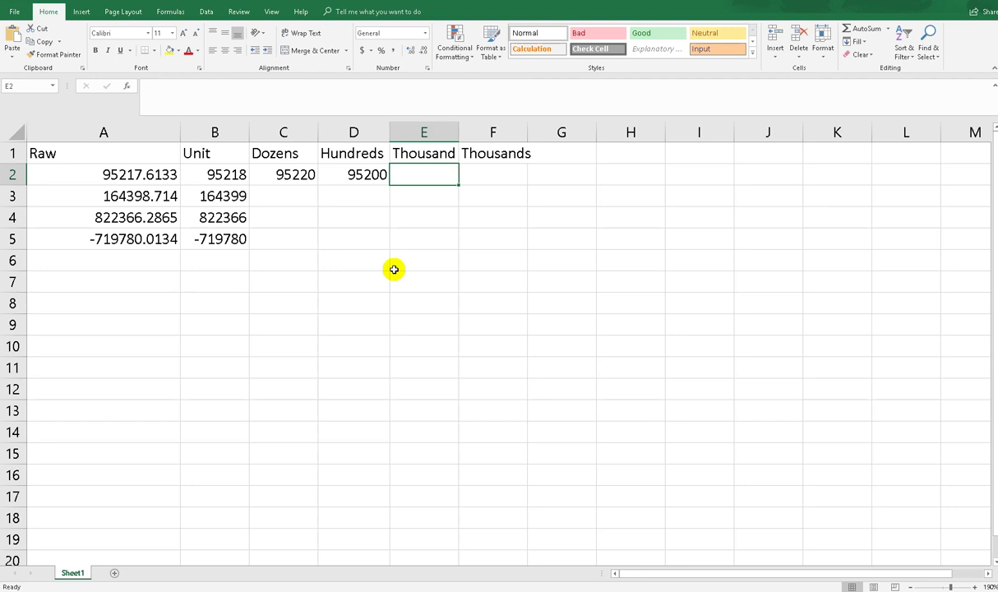
type("=round")
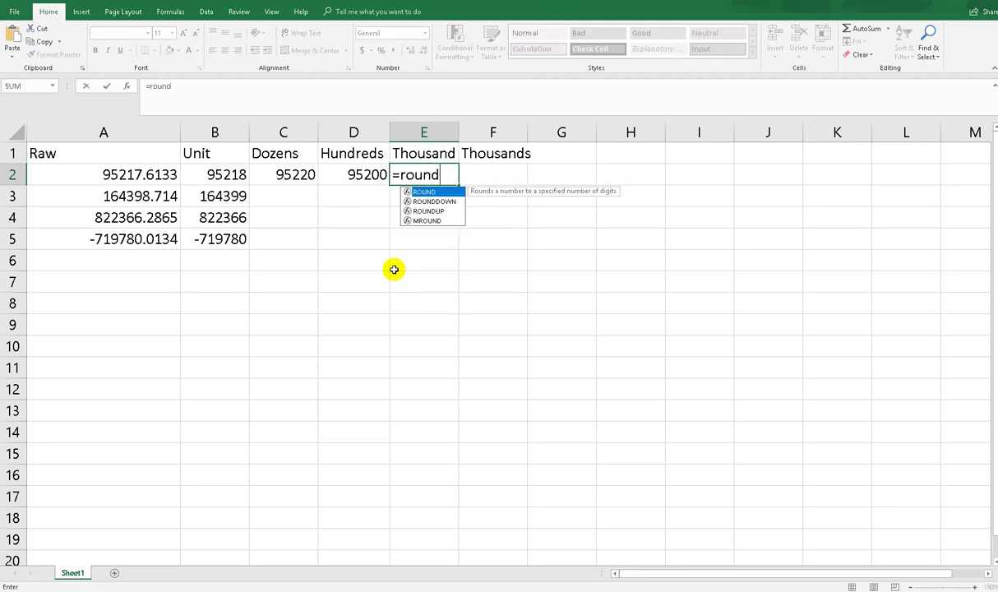
key("Tab")
left_click(152, 174)
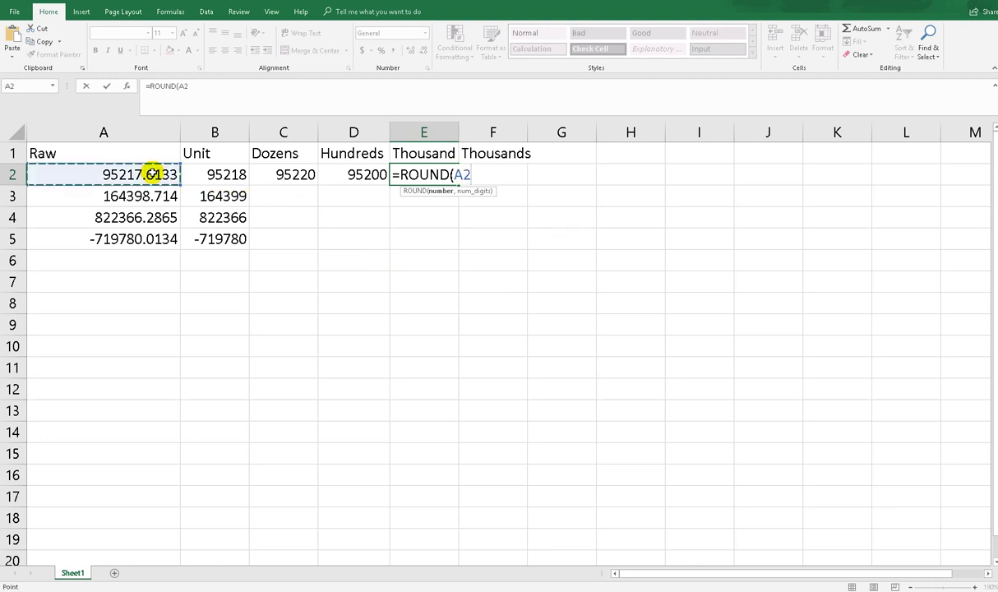
type(",")
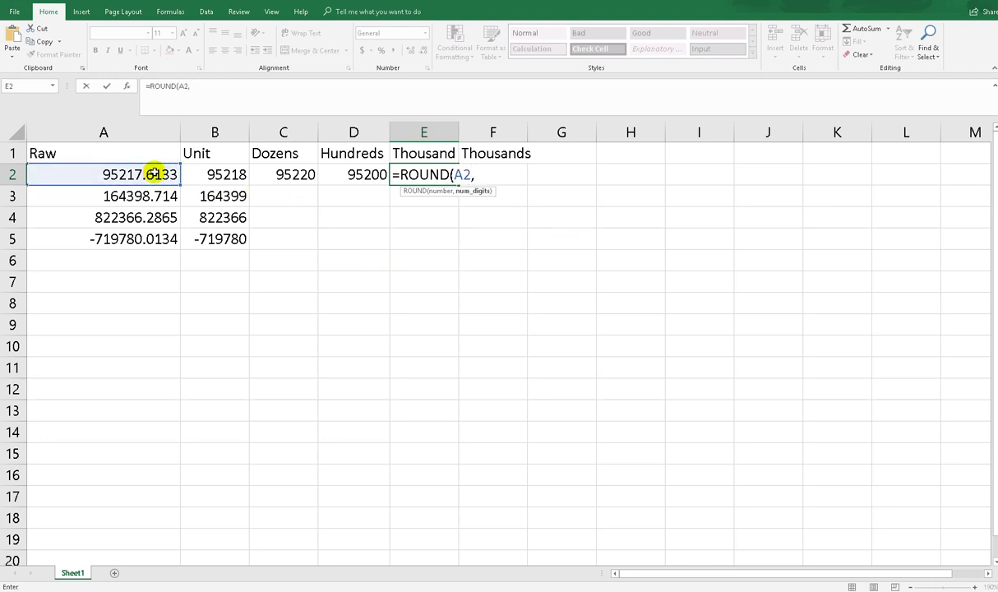
type("-3)")
key("Return")
left_click(409, 172)
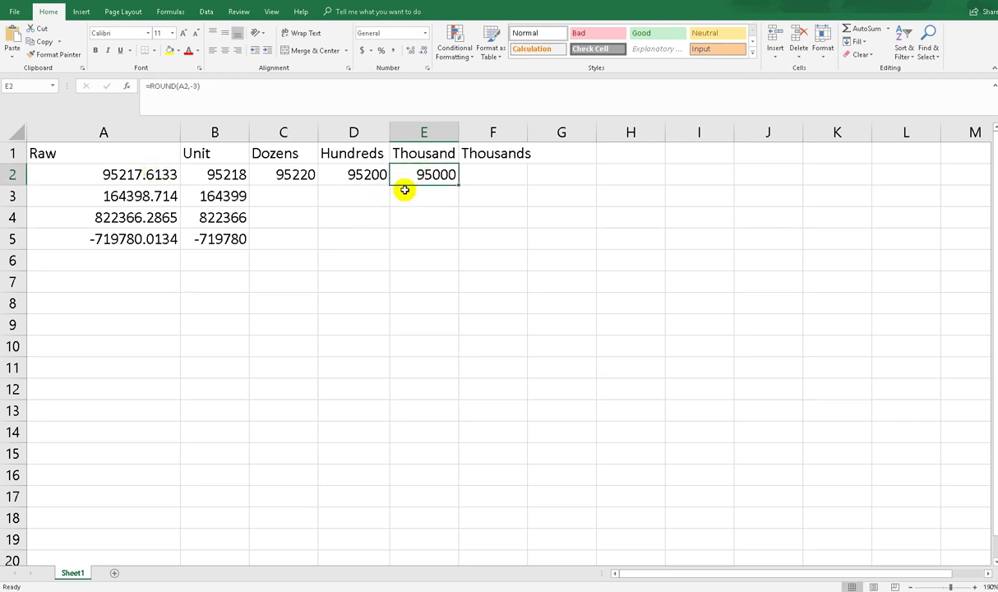
- Enter =ROUND(A2,-4) in F2 so it shows 100000
left_click(482, 179)
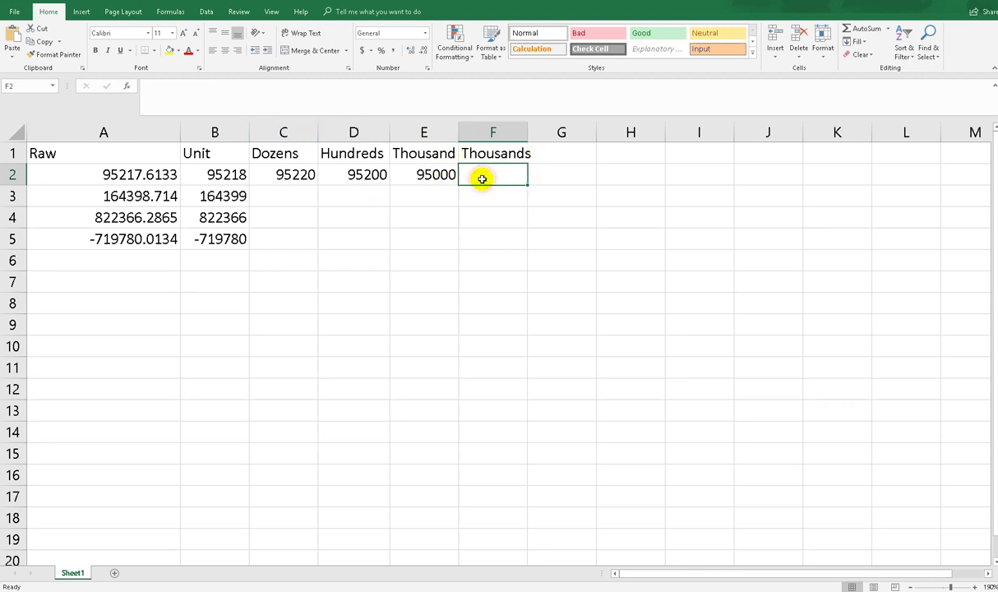
type("=")
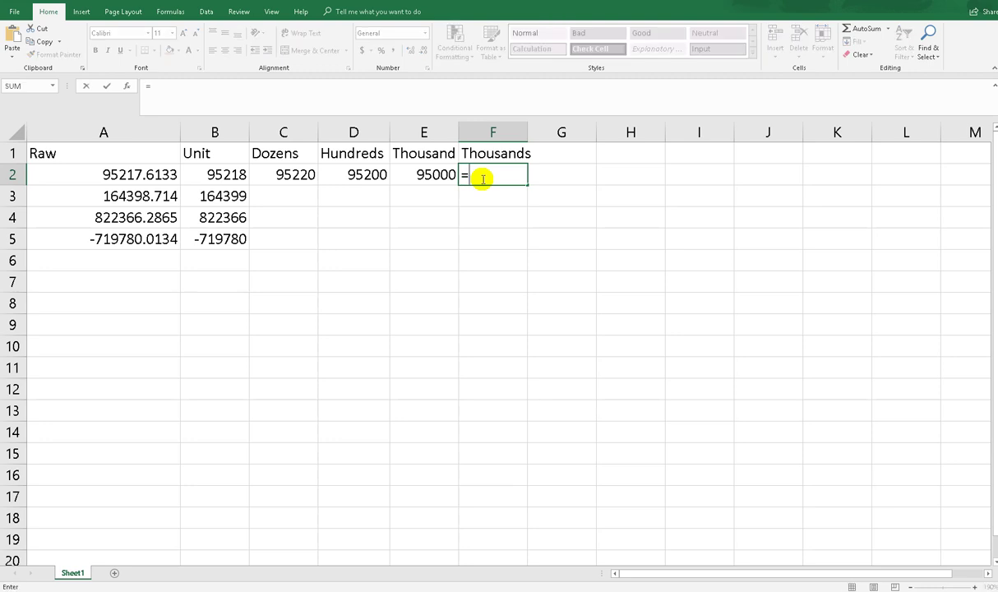
type("rou")
key("Tab")
left_click(142, 173)
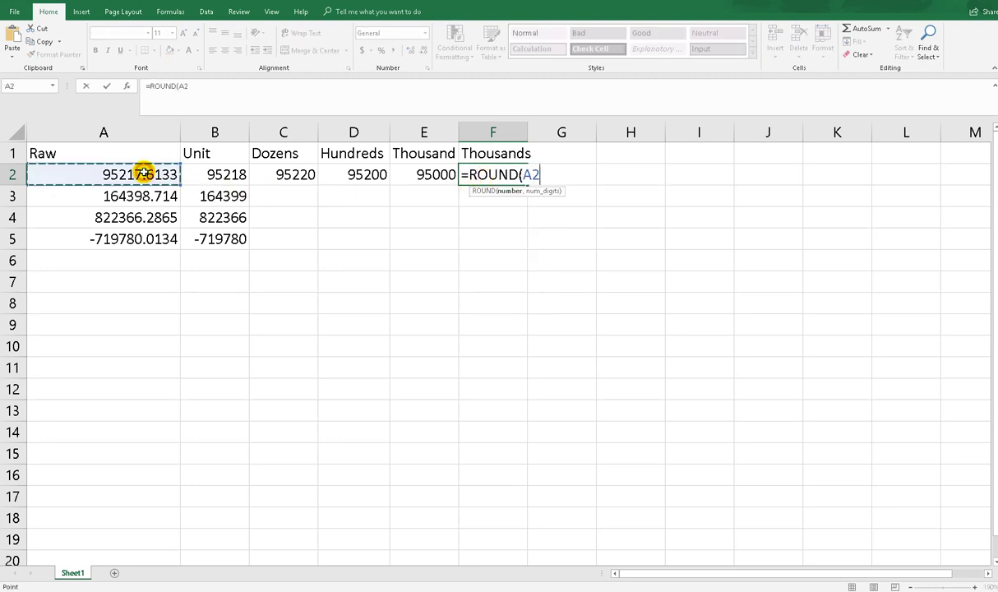
type(",-4")
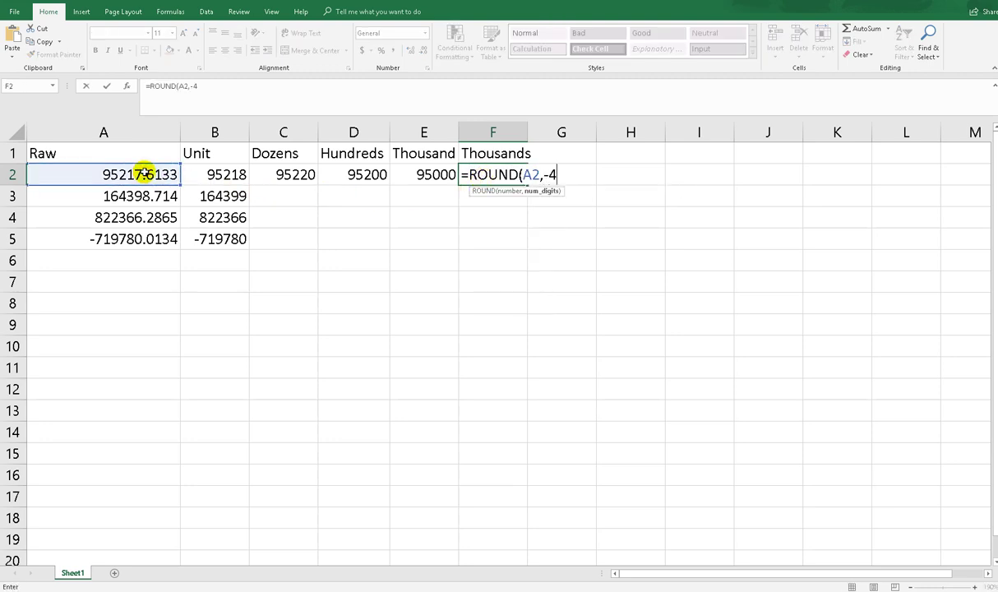
type(")")
key("Return")
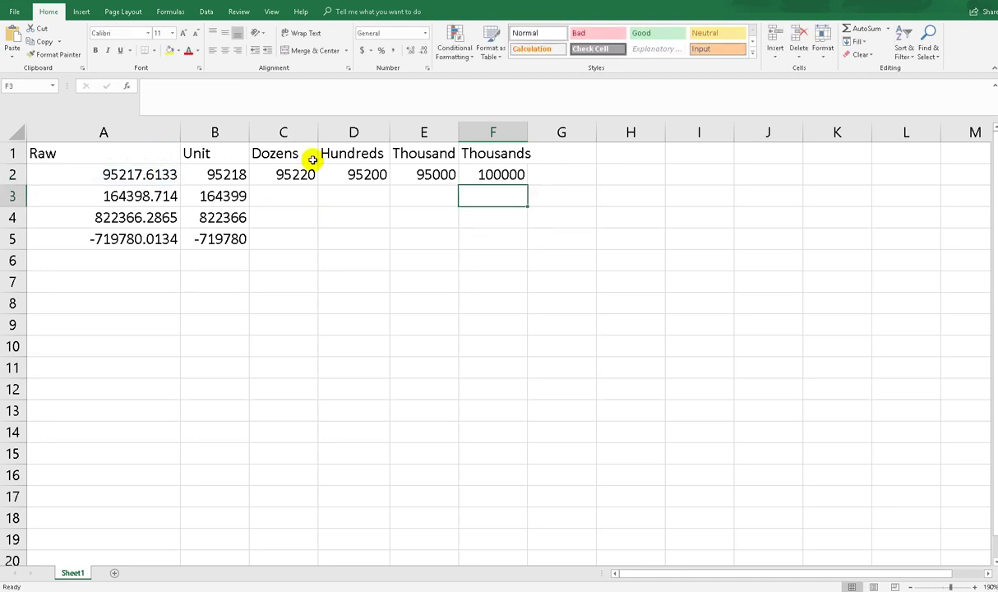
left_click(115, 176)
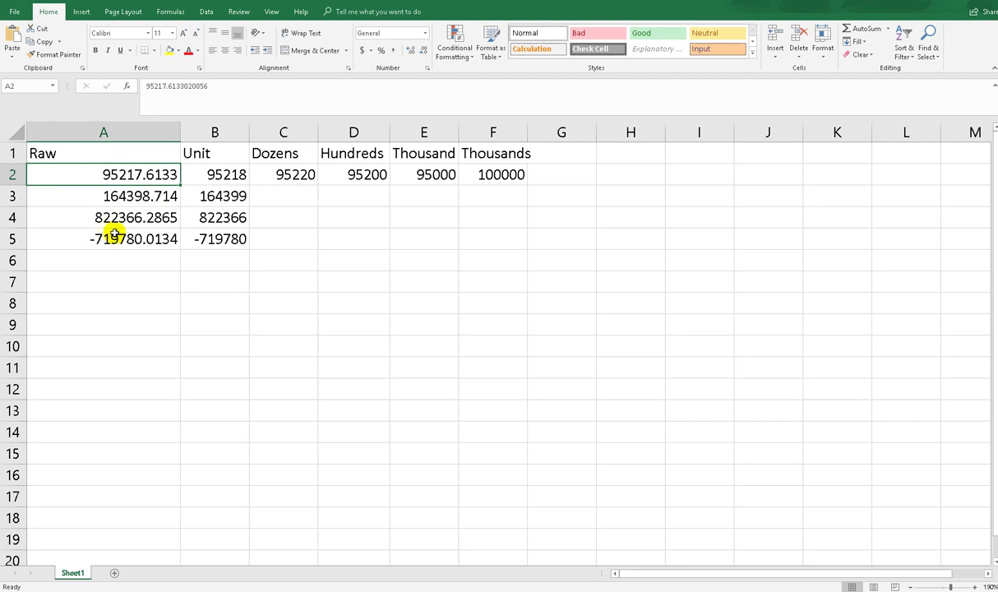
- Fill the C2:F2 rounding formulas down through row 5
left_click(474, 175)
left_click_drag(273, 175, 507, 251)
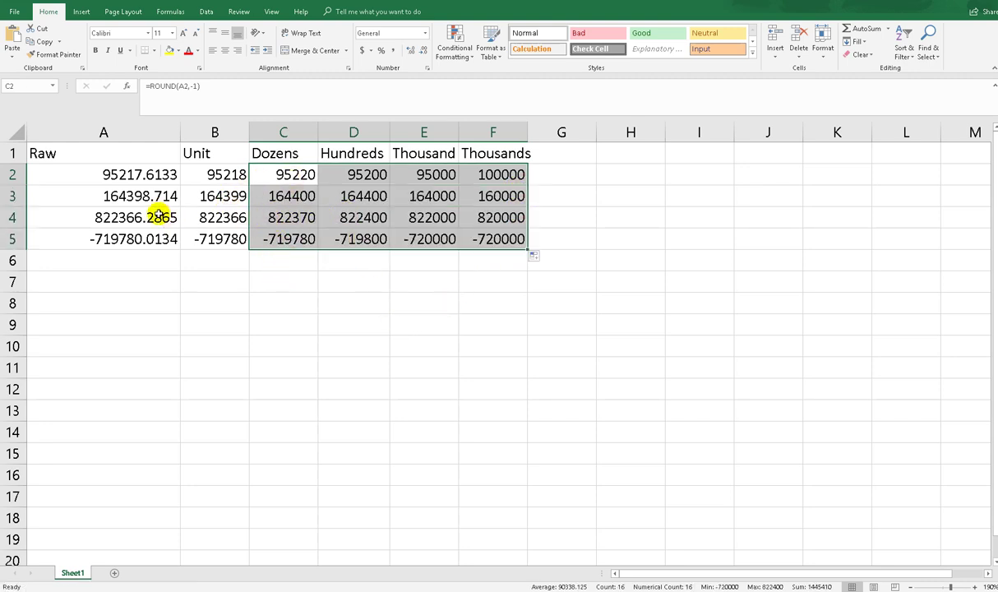
left_click(279, 184)
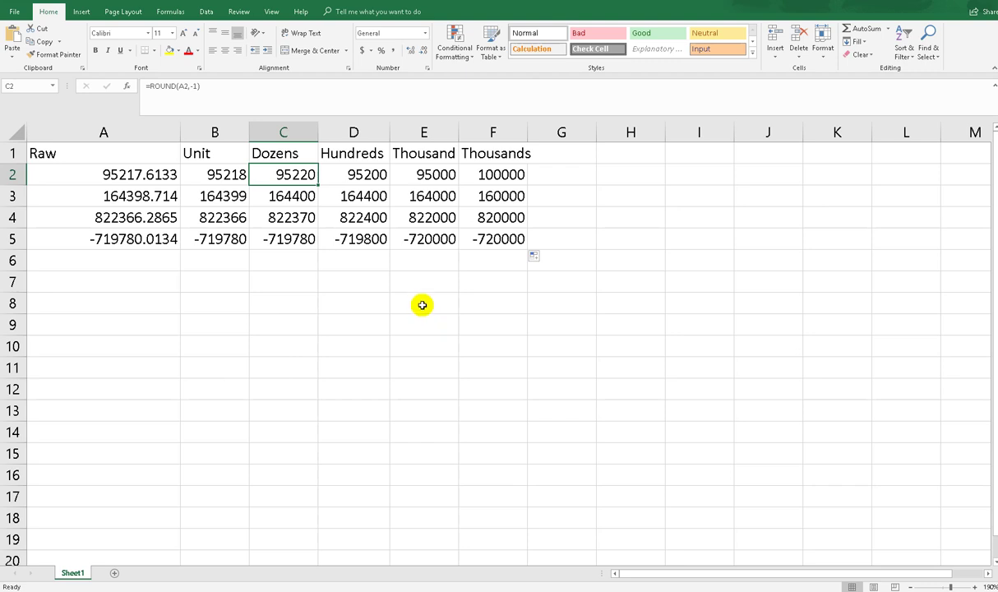
left_click(421, 303)
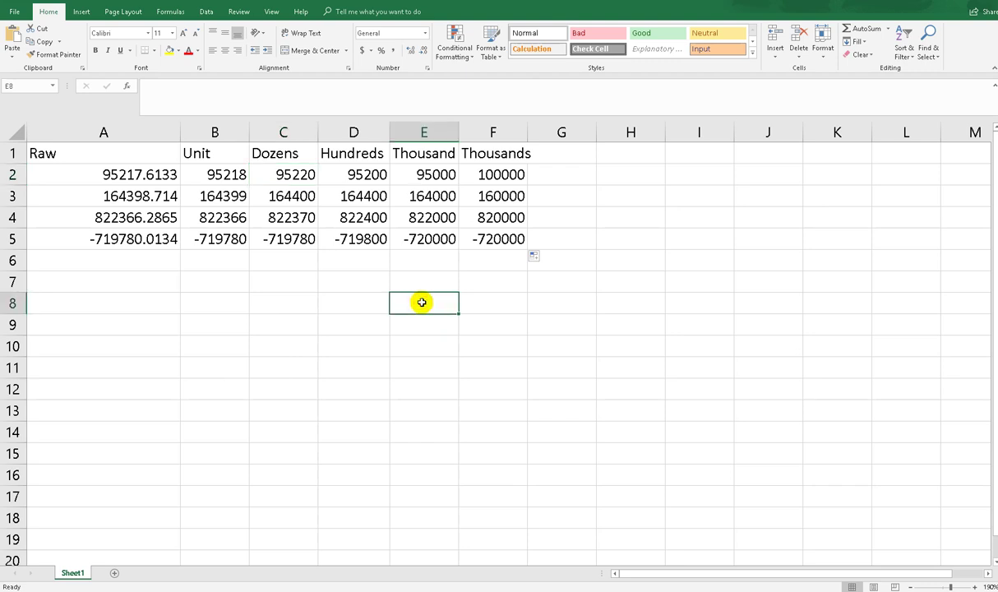